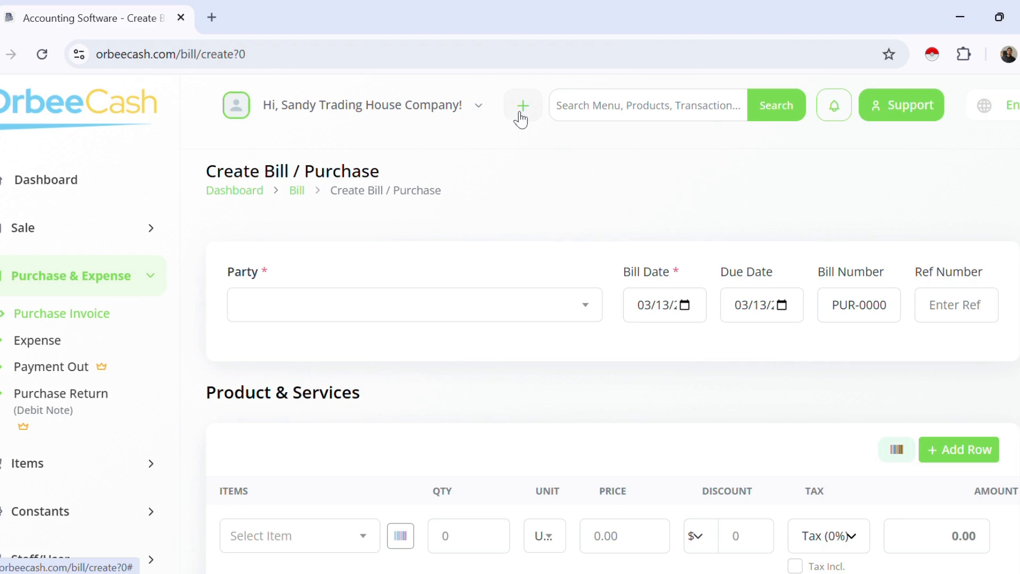
Step: Start a Purchase Bill from quick-create and choose Add Party from its party list
left_click(522, 118)
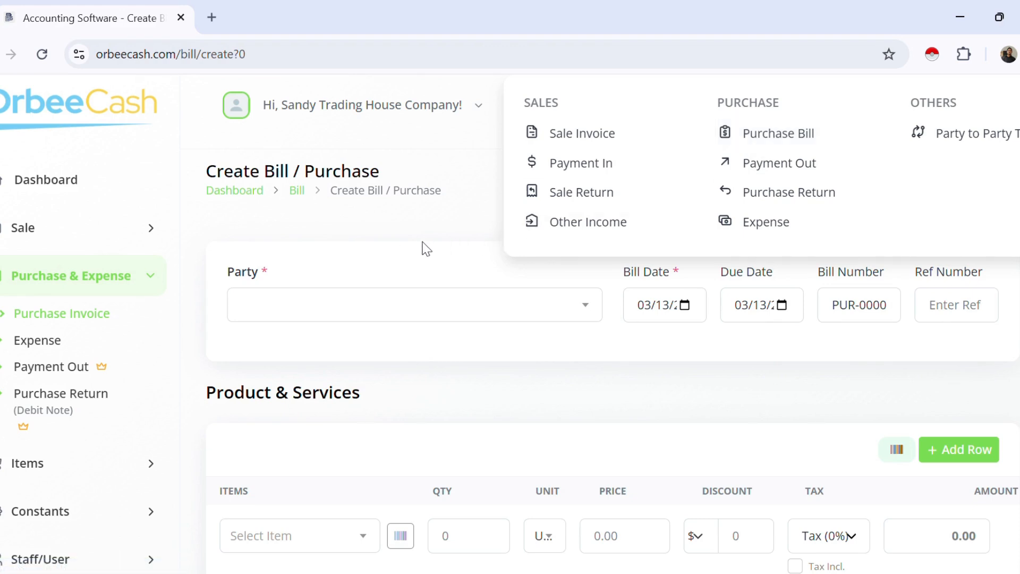
left_click(786, 144)
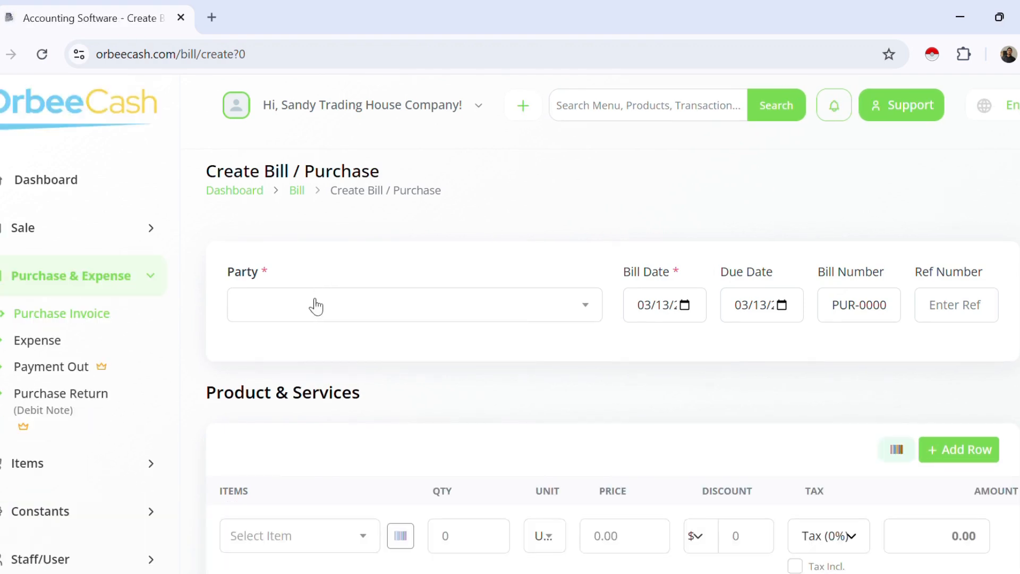
scroll(294, 351, "down", 3)
scroll(266, 244, "up", 3)
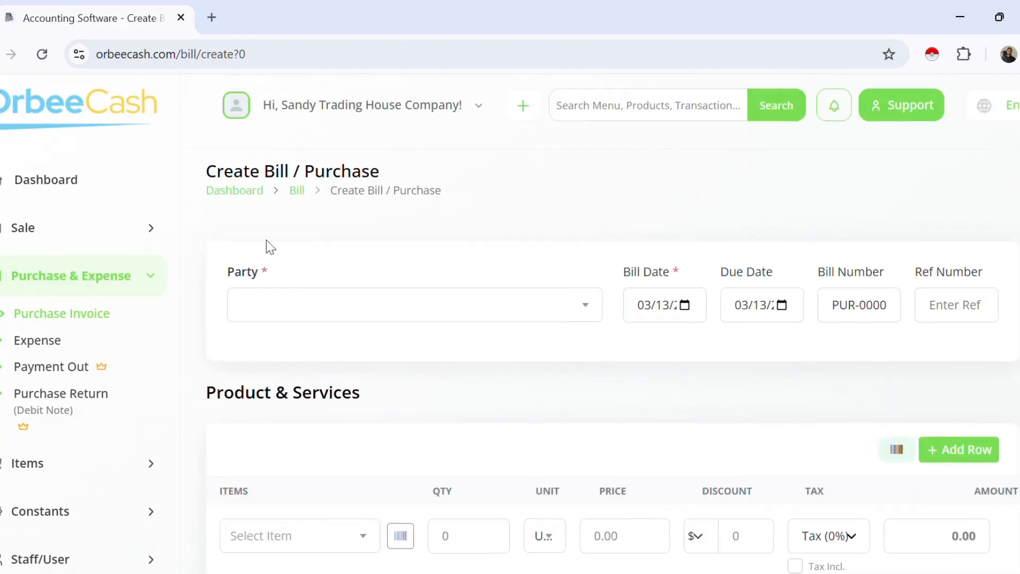
left_click(569, 310)
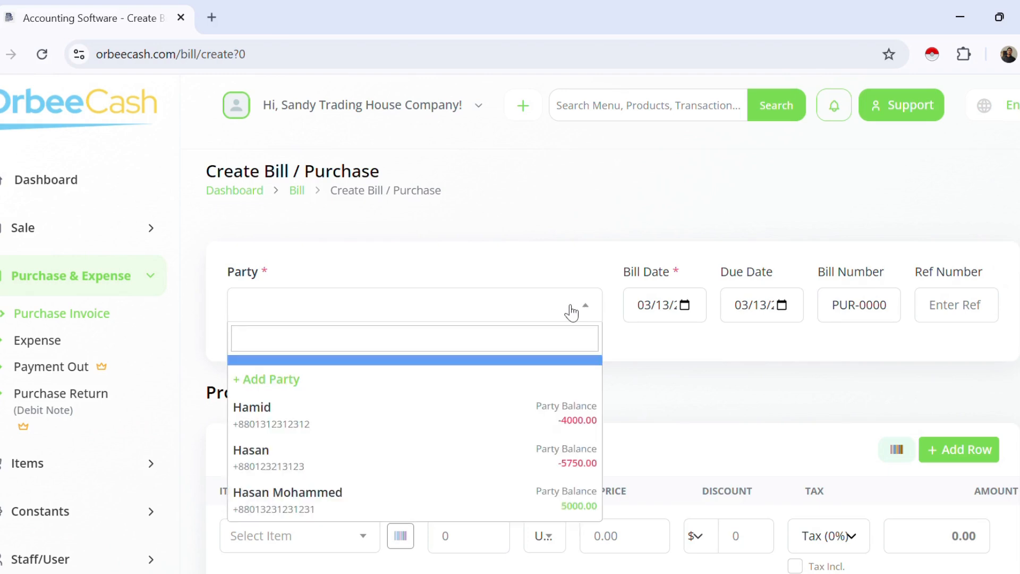
left_click(279, 386)
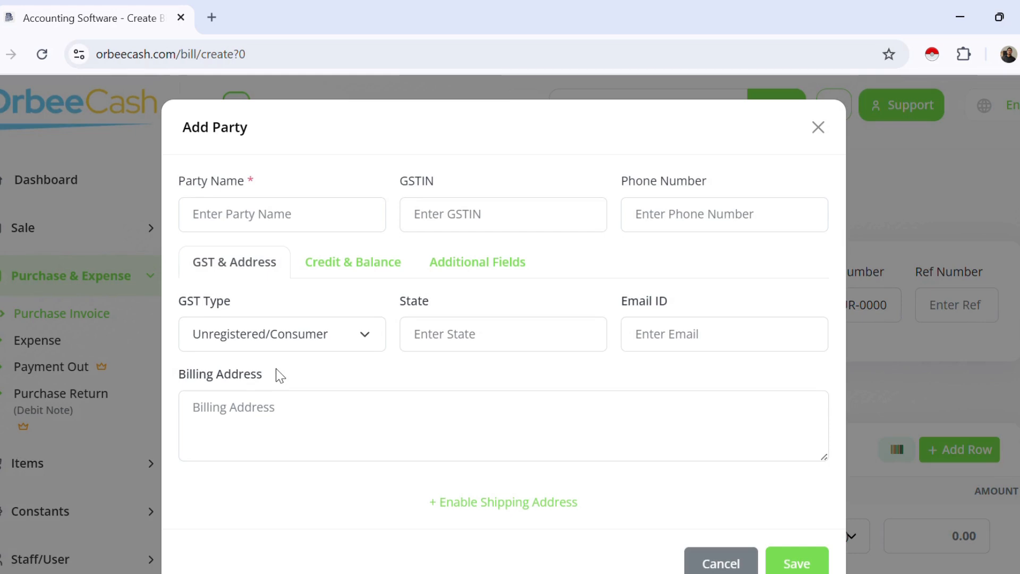
Step: Enter the new party's name and phone number
left_click(218, 213)
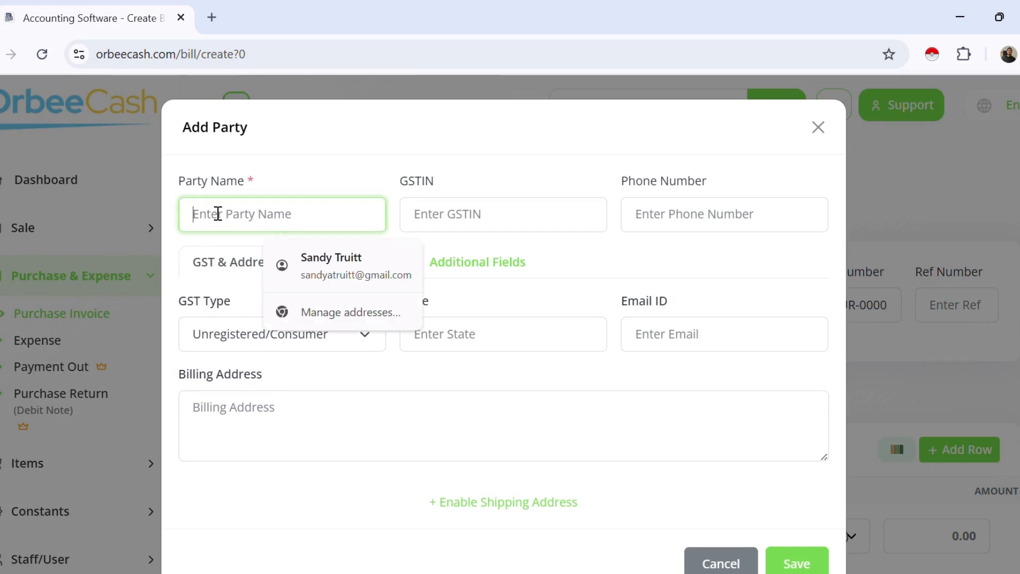
type("Mahmud")
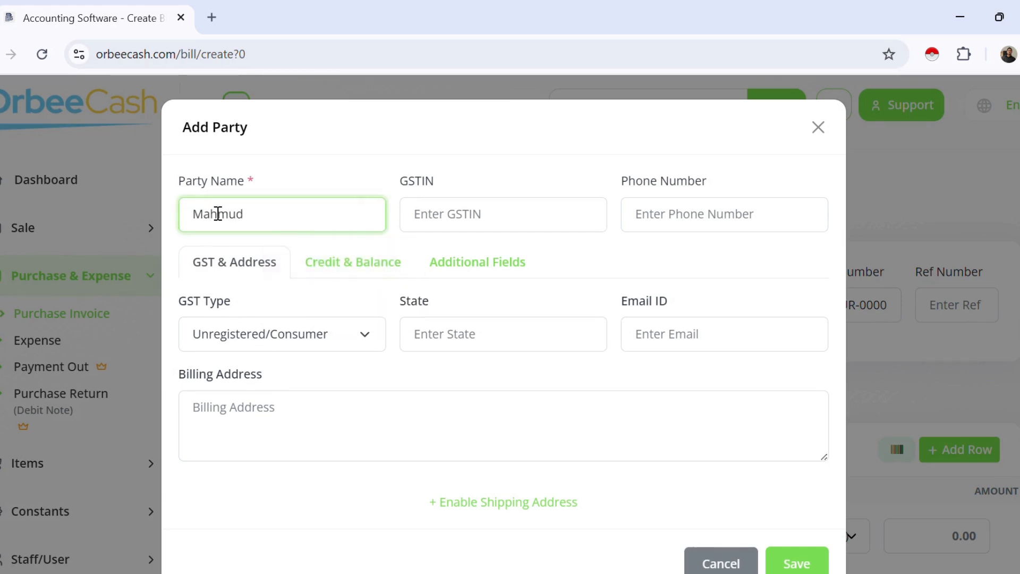
left_click(705, 215)
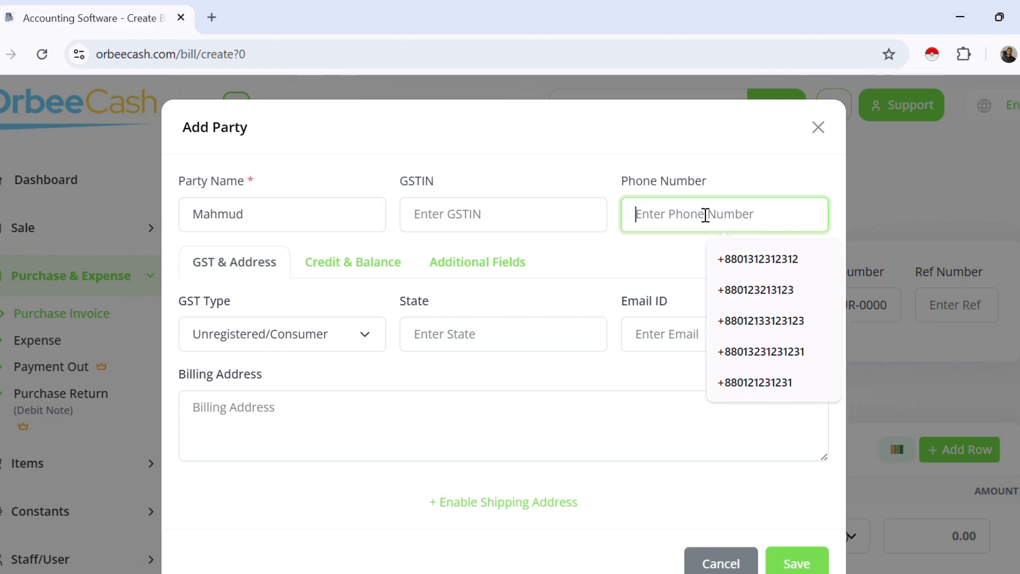
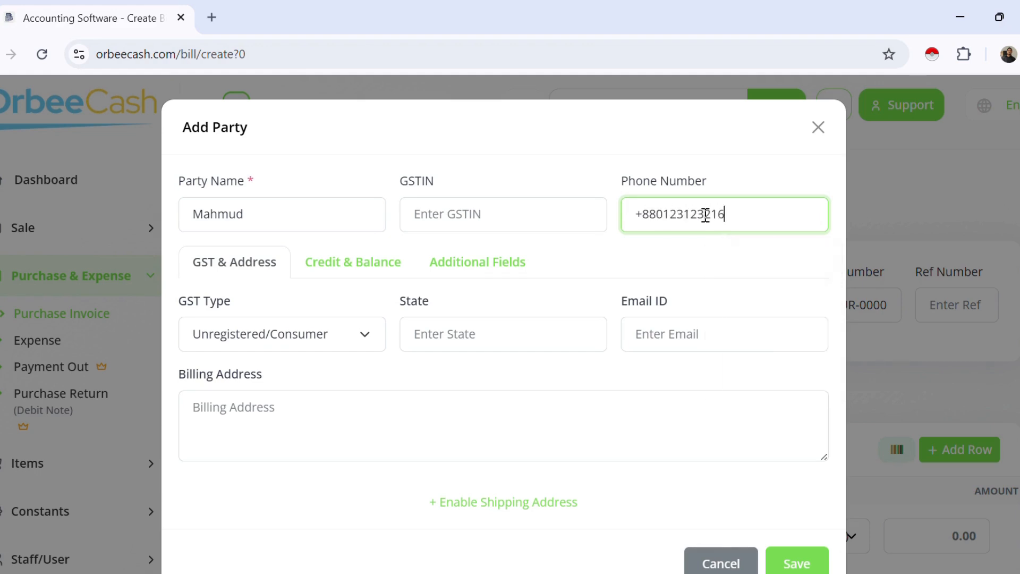
left_click(319, 184)
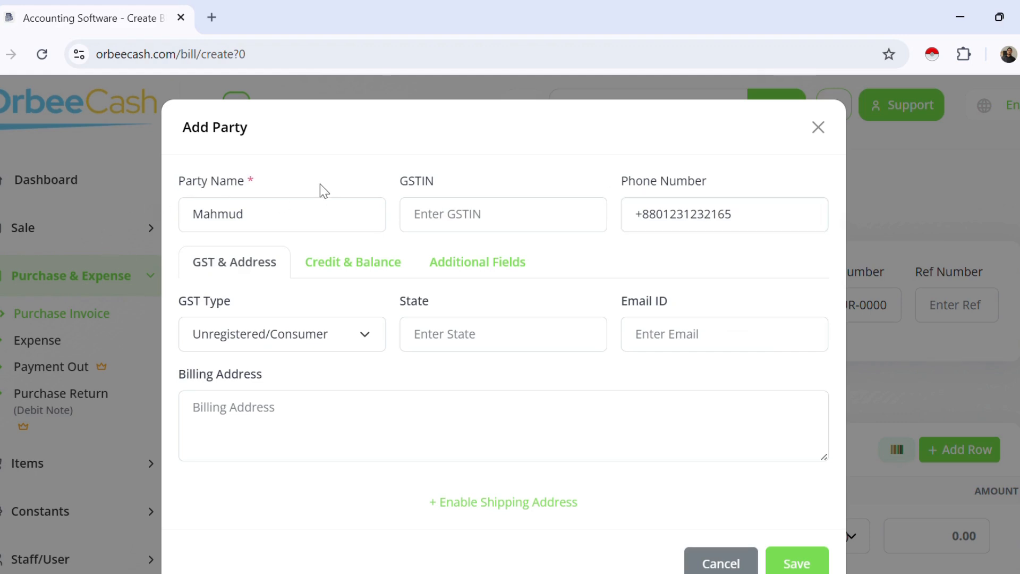
Step: Paste the billing address and enable a separate shipping address
left_click(254, 413)
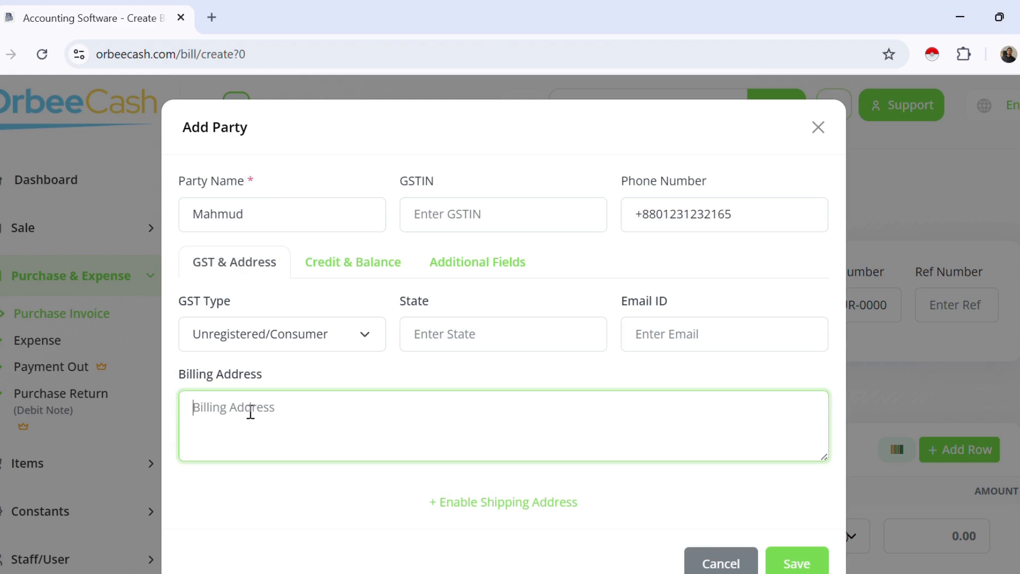
type("2 No Gate, Chittagong")
scroll(250, 415, "down", 1)
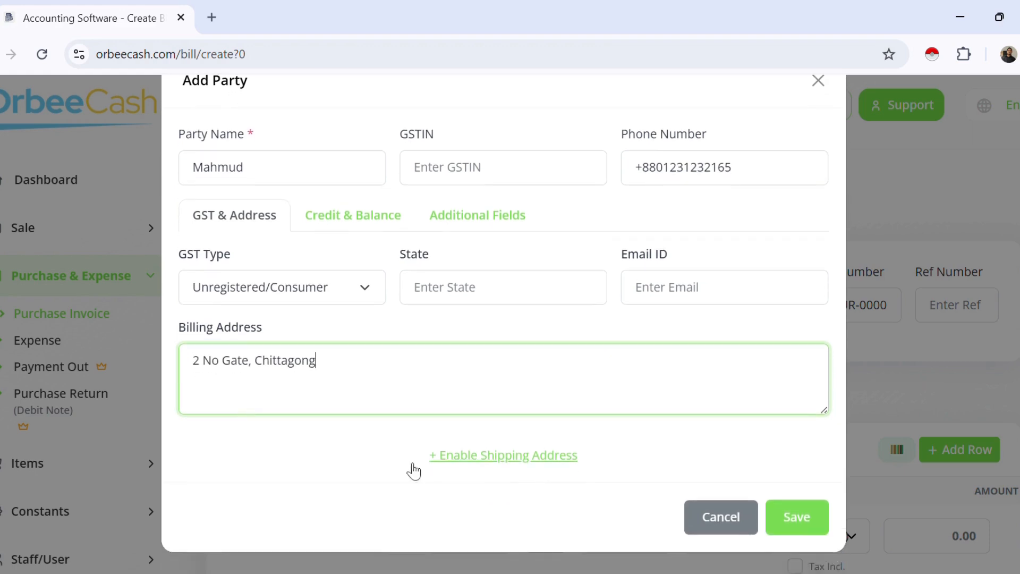
left_click(452, 461)
Step: Paste the same address into Shipping Address
scroll(404, 457, "down", 5)
left_click(342, 412)
type("2 No Gate, Chittagong")
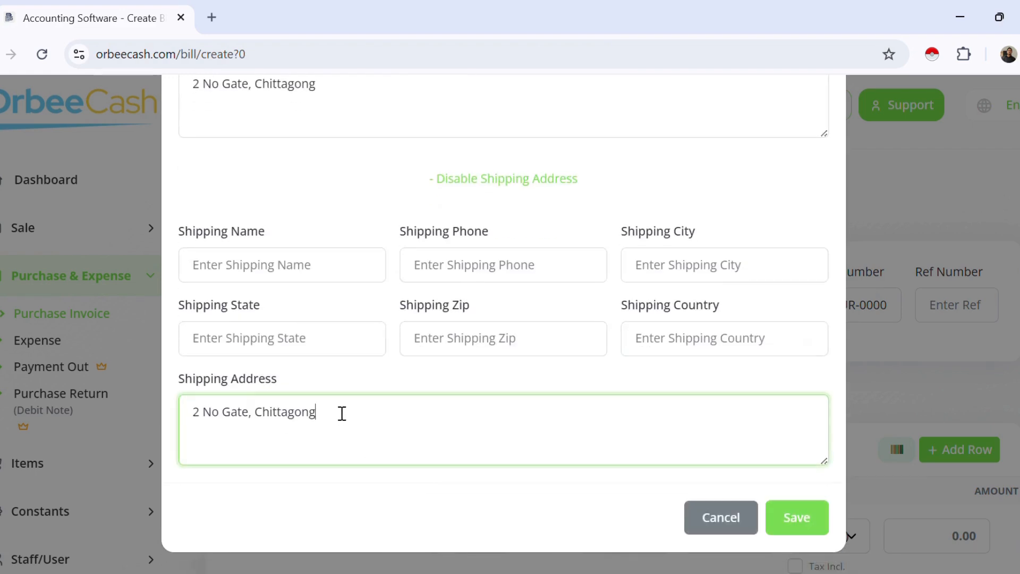
scroll(314, 360, "up", 3)
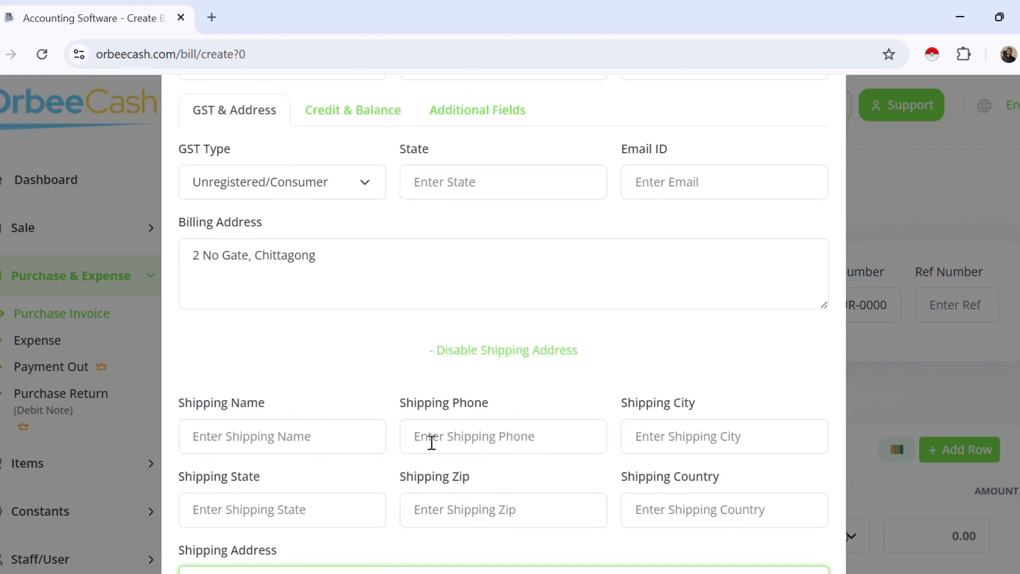
Step: Set the state to Chittagong, enter the party's e-mail, and show Credit & Balance
left_click(458, 182)
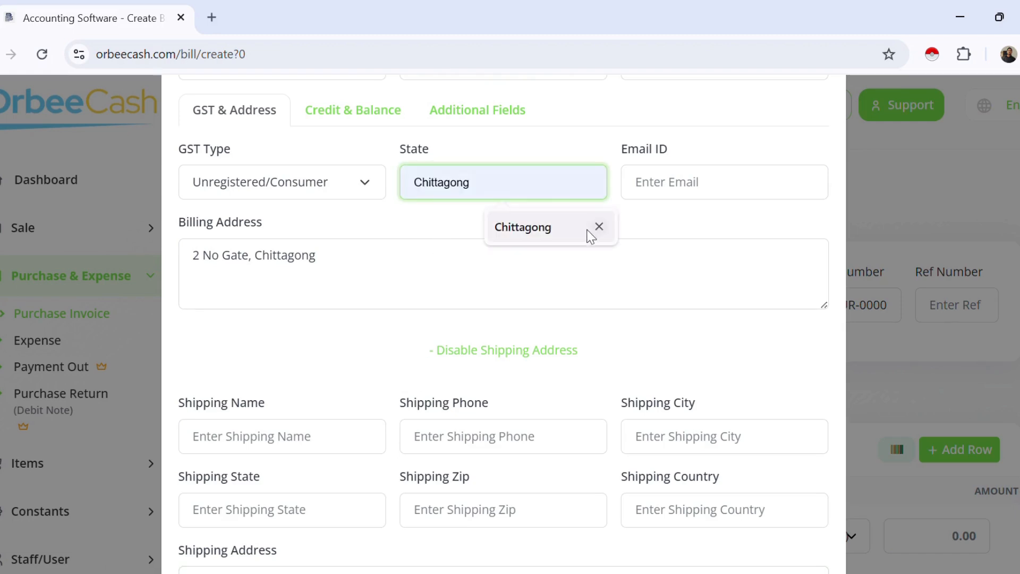
left_click(547, 234)
scroll(533, 287, "up", 3)
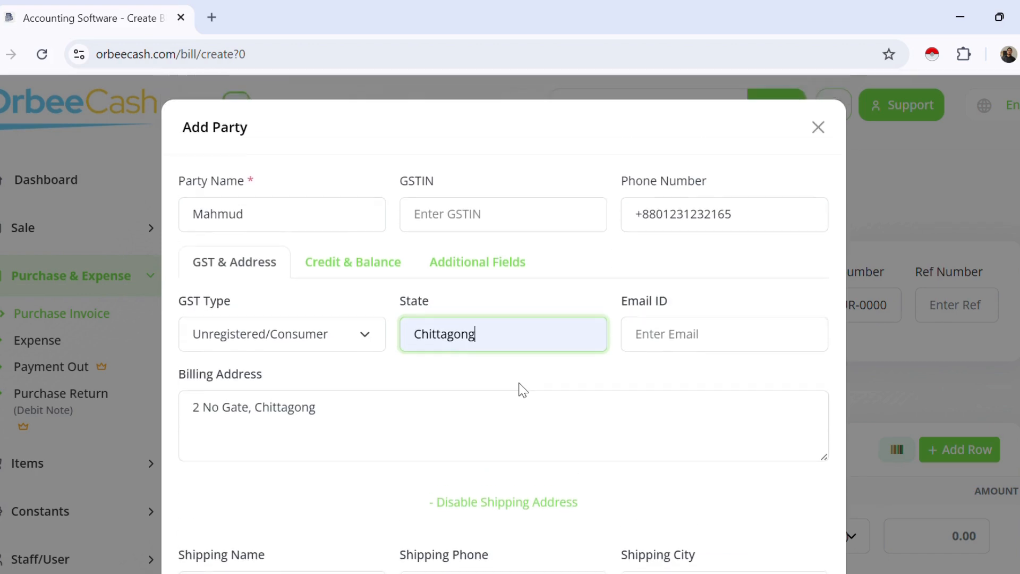
left_click(653, 331)
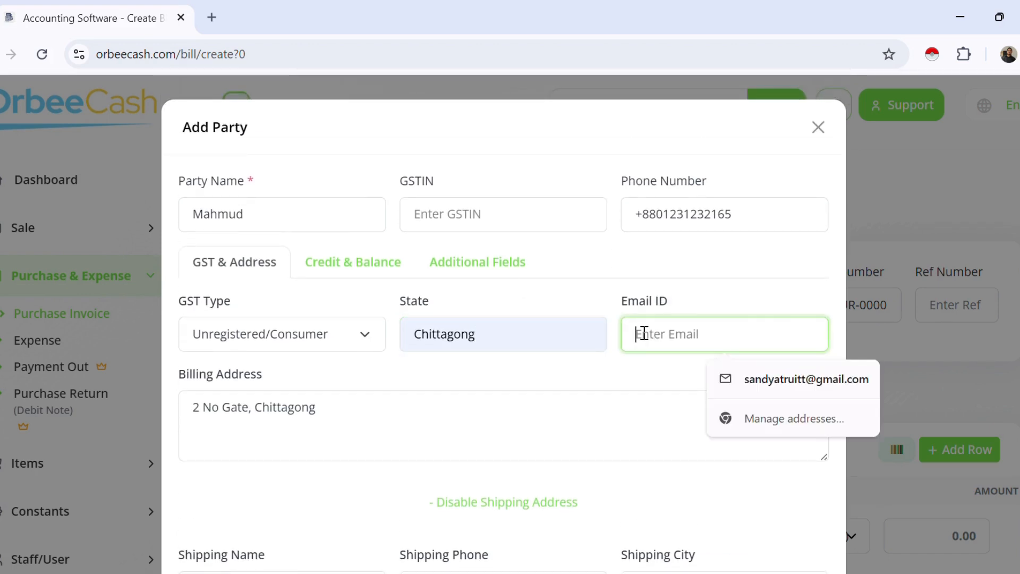
type("test1")
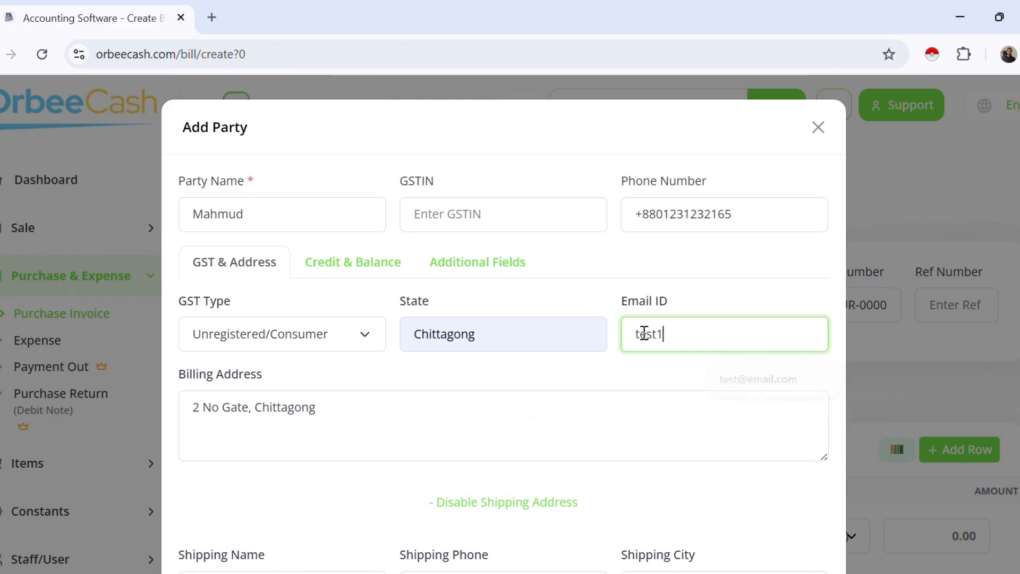
type("0@emai")
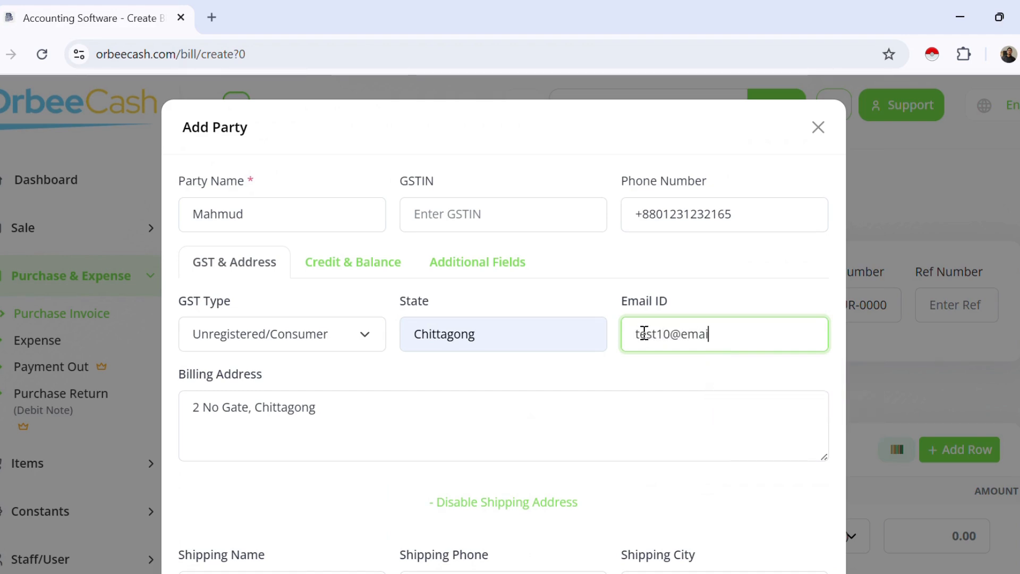
type("l.com")
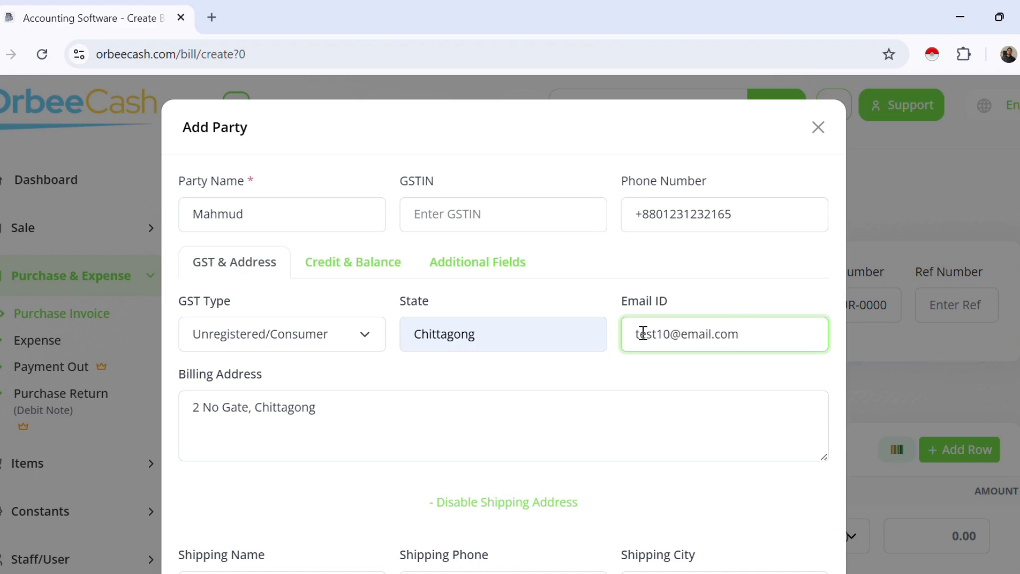
left_click(351, 262)
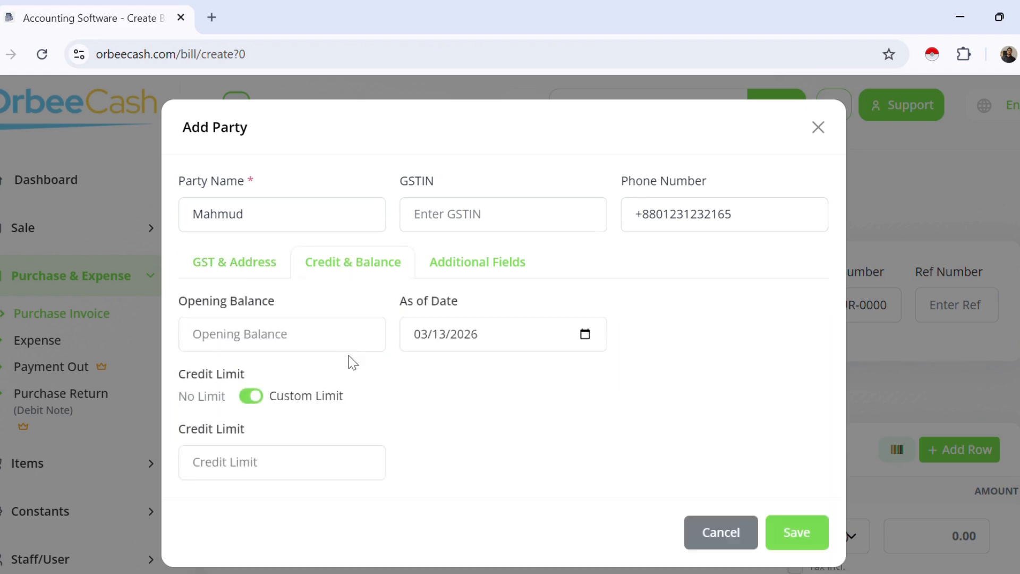
Step: Try 5000 as opening balance, clear it again, and show Additional Fields
left_click(273, 339)
type("50")
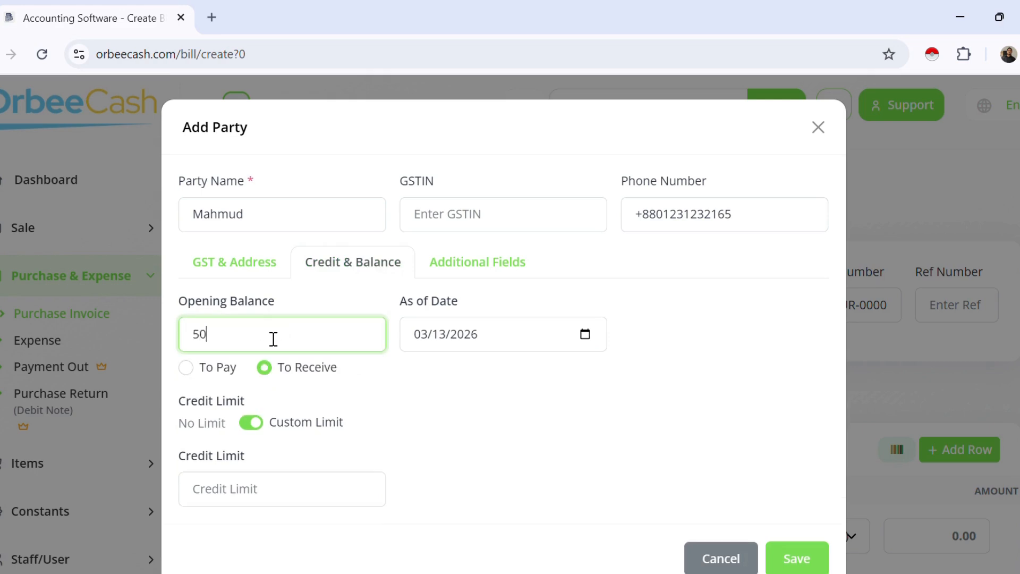
type("00")
left_click(515, 426)
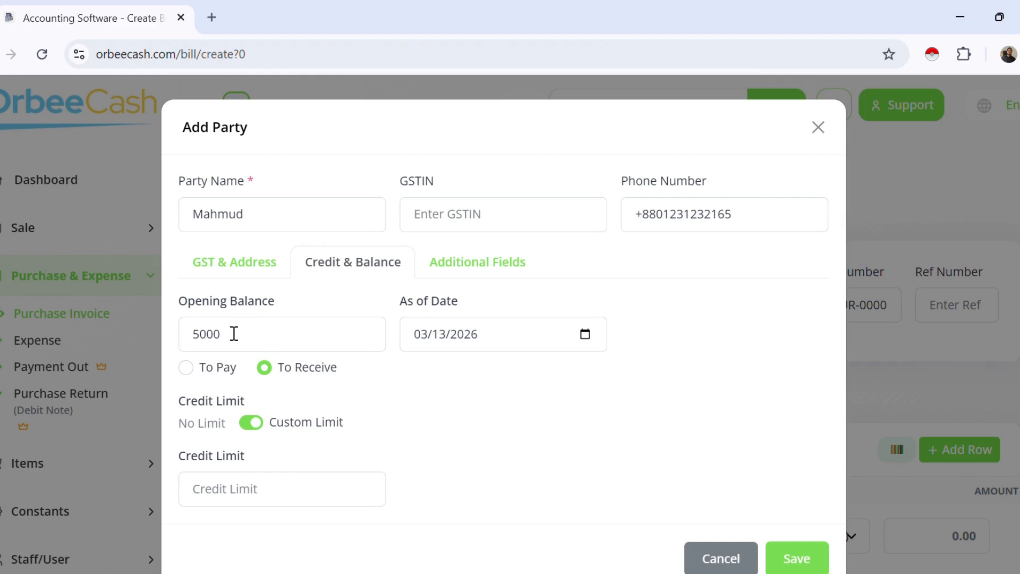
left_click_drag(232, 333, 171, 337)
key("BackSpace")
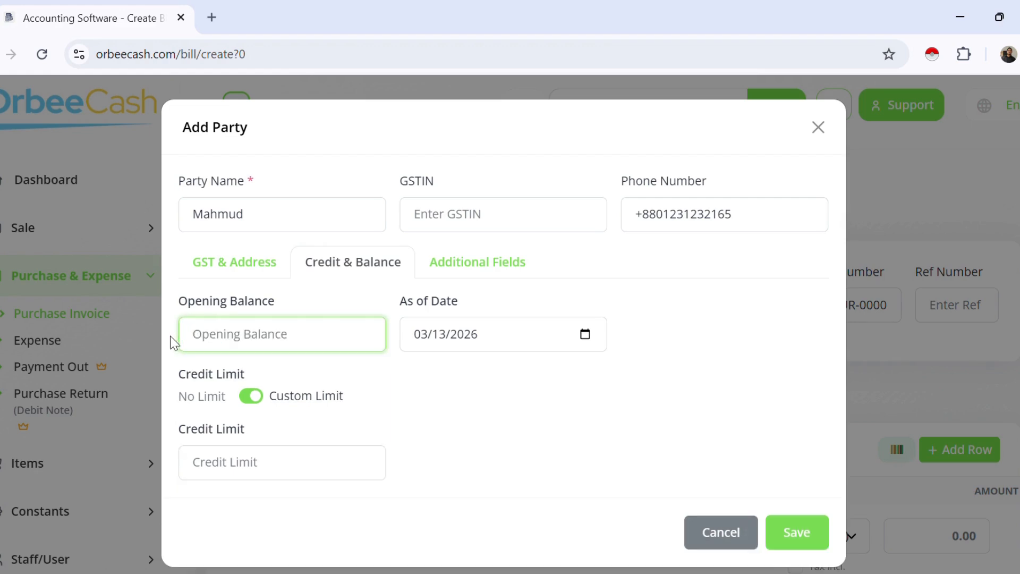
left_click(472, 421)
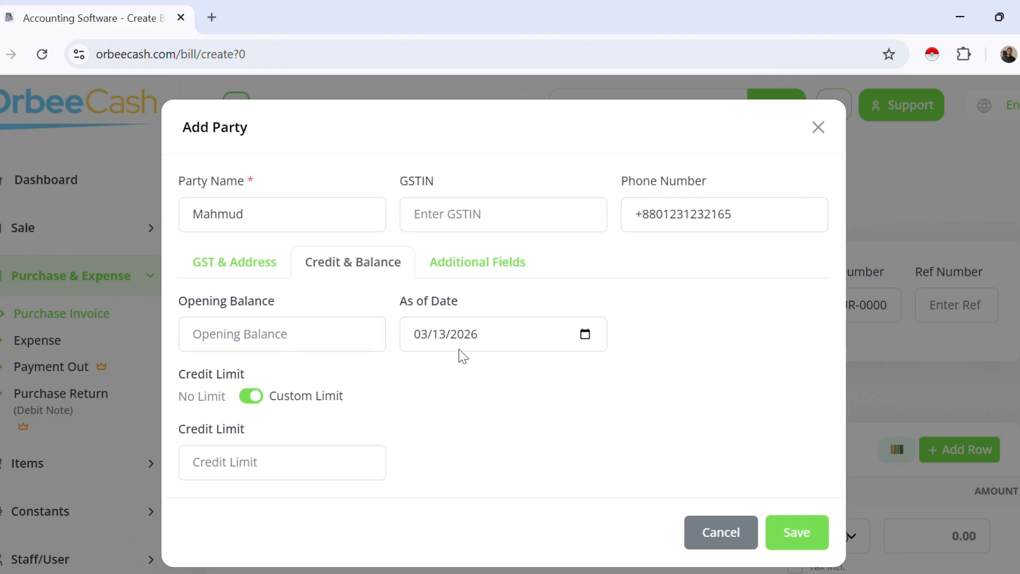
left_click(481, 263)
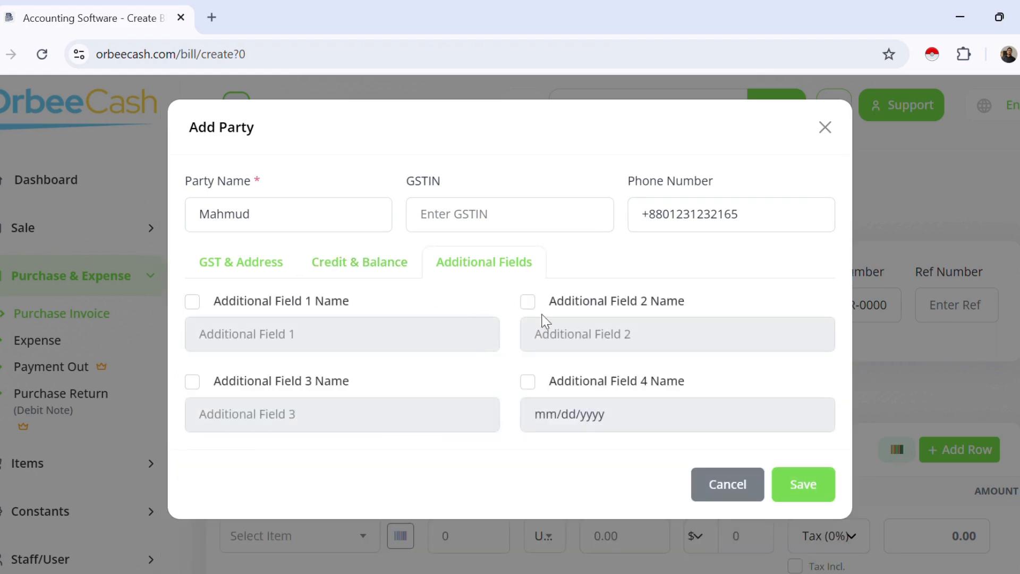
Step: Save the new party so it fills the bill's Bill to and Ship to details
left_click(810, 485)
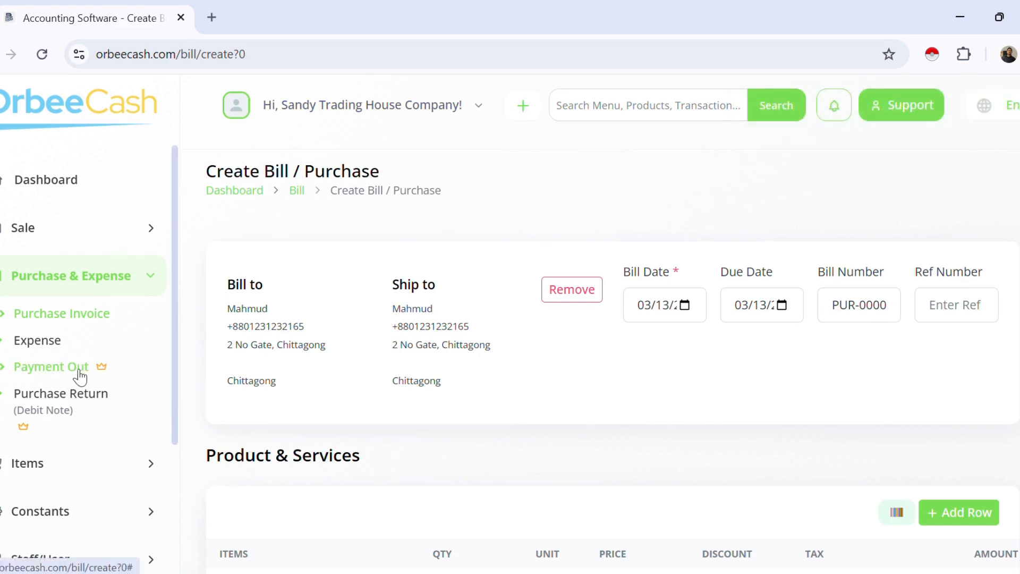
scroll(80, 377, "down", 3)
Step: Go to Manage Parties from the sidebar and look over the party list
left_click(53, 450)
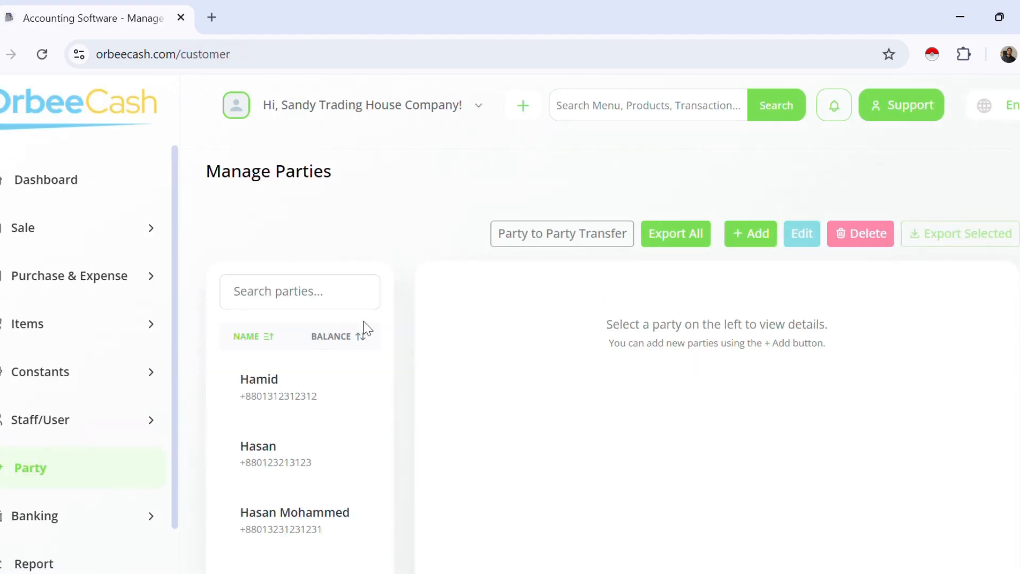
scroll(314, 394, "down", 1)
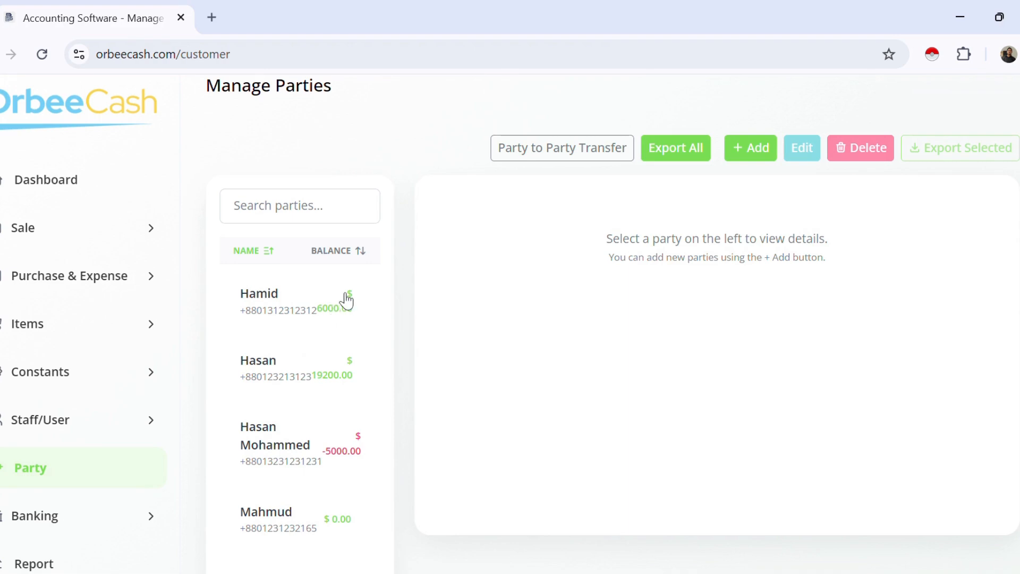
scroll(353, 399, "up", 1)
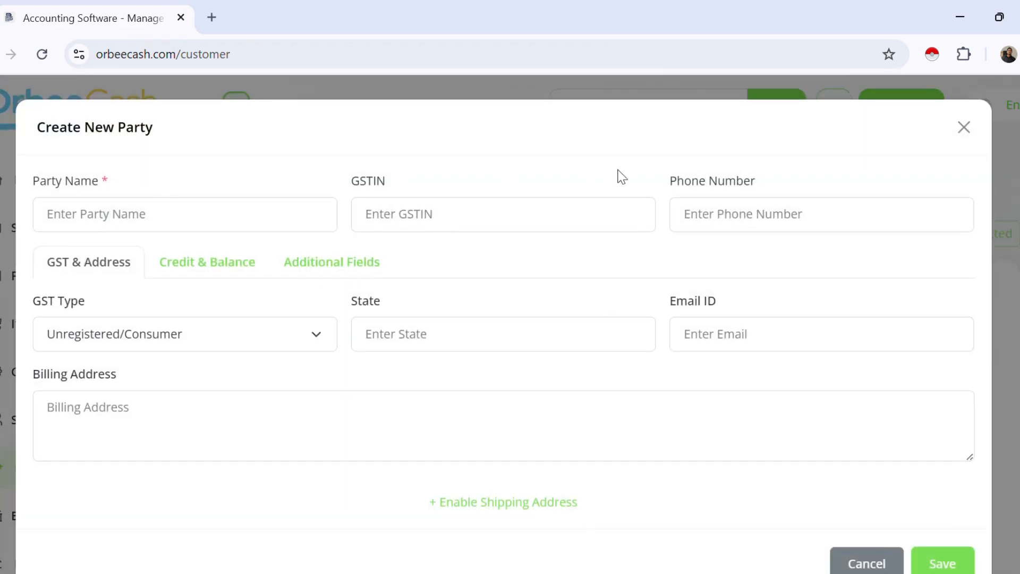
scroll(257, 349, "down", 1)
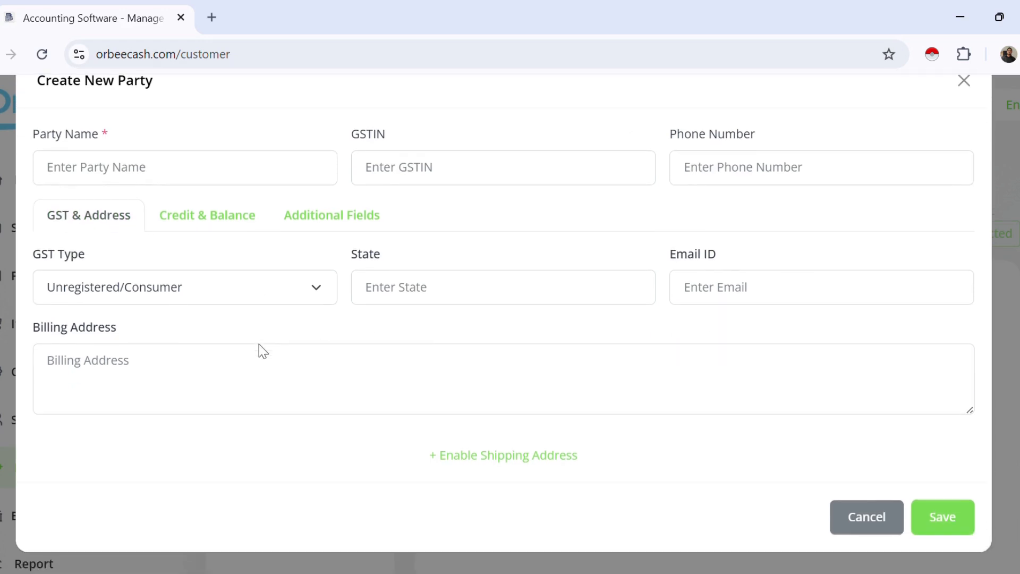
scroll(262, 365, "up", 1)
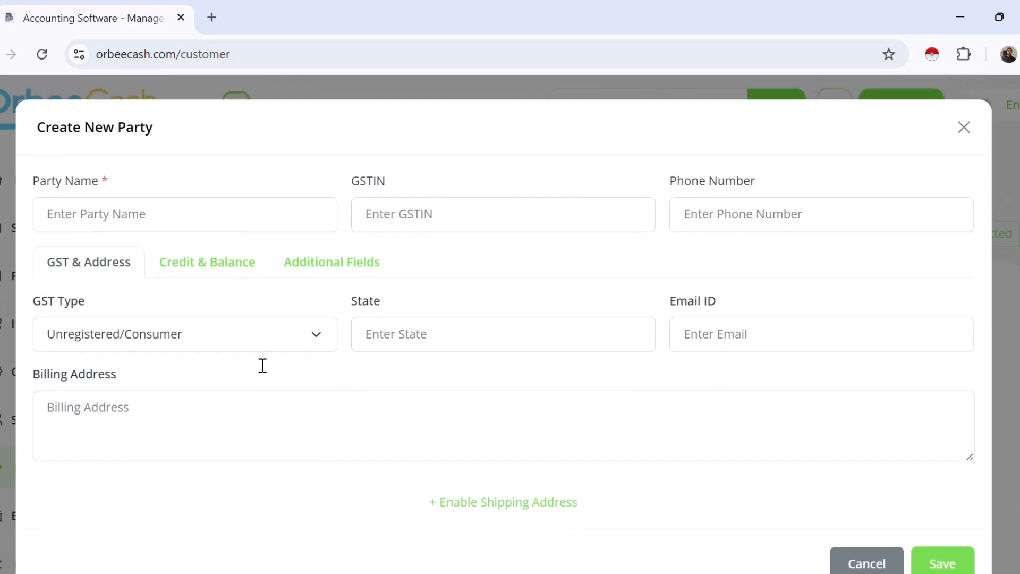
Step: Cancel the Create New Party form and open the newly saved party's details
left_click(198, 214)
left_click(736, 222)
left_click(386, 188)
left_click(858, 564)
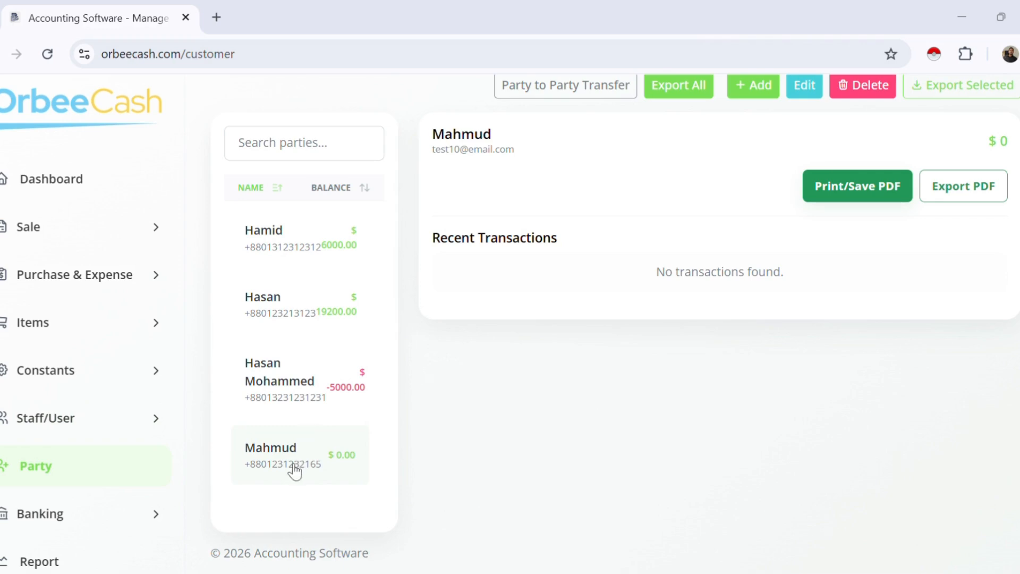
left_click(295, 470)
Step: Edit the party's opening balance to 10000, marked To Receive
left_click(806, 84)
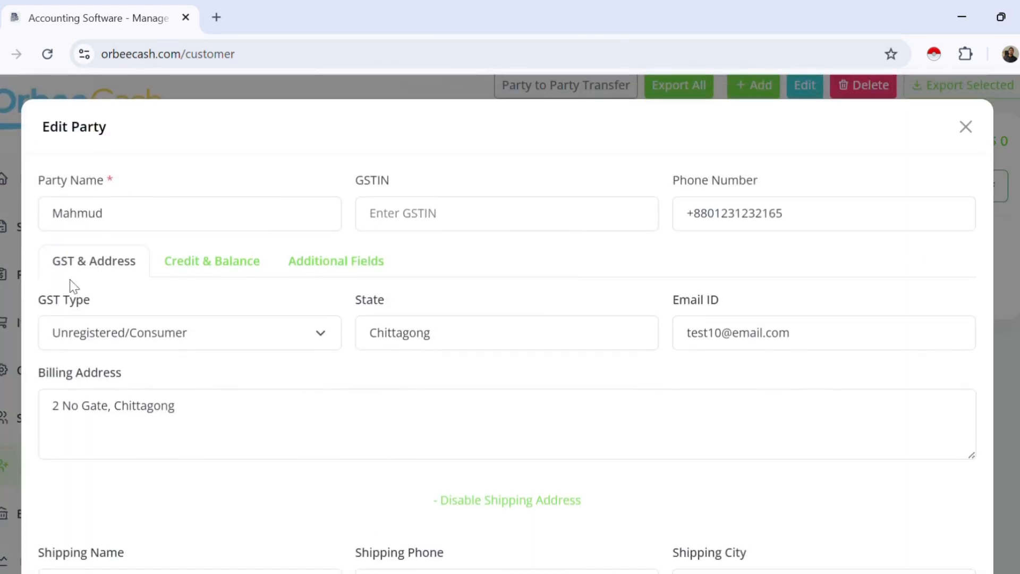
left_click(186, 261)
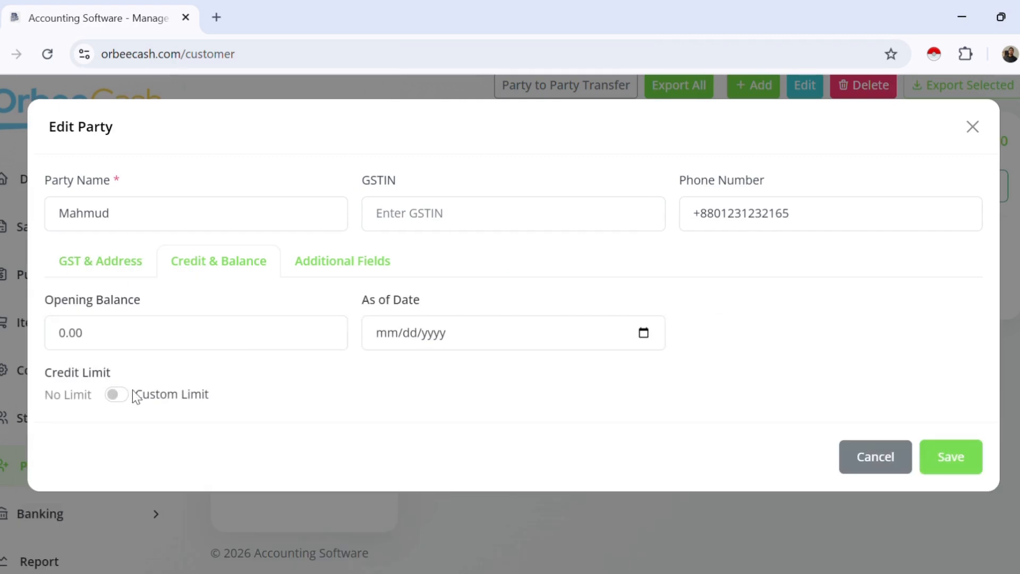
left_click_drag(50, 330, 114, 332)
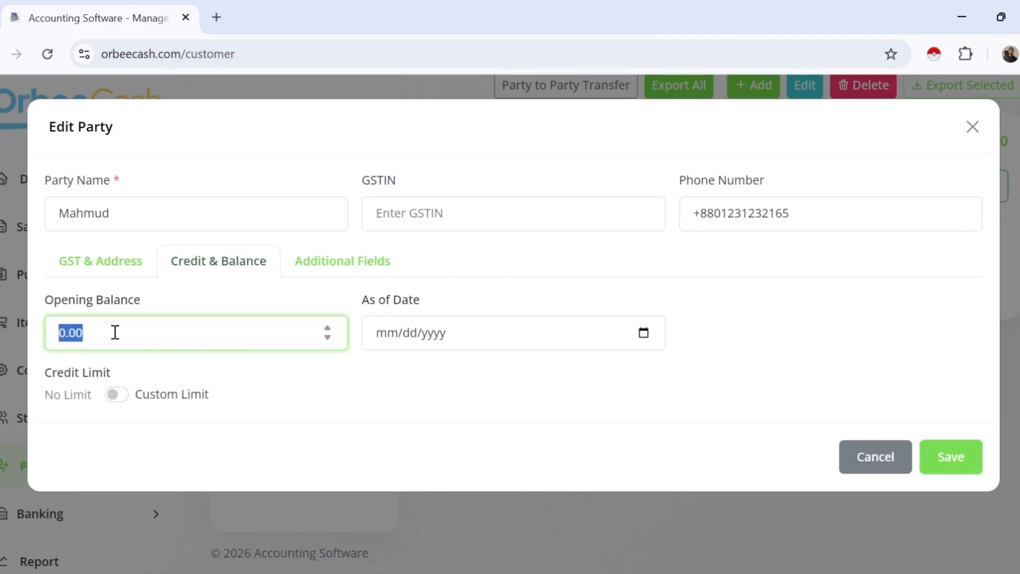
type("10000")
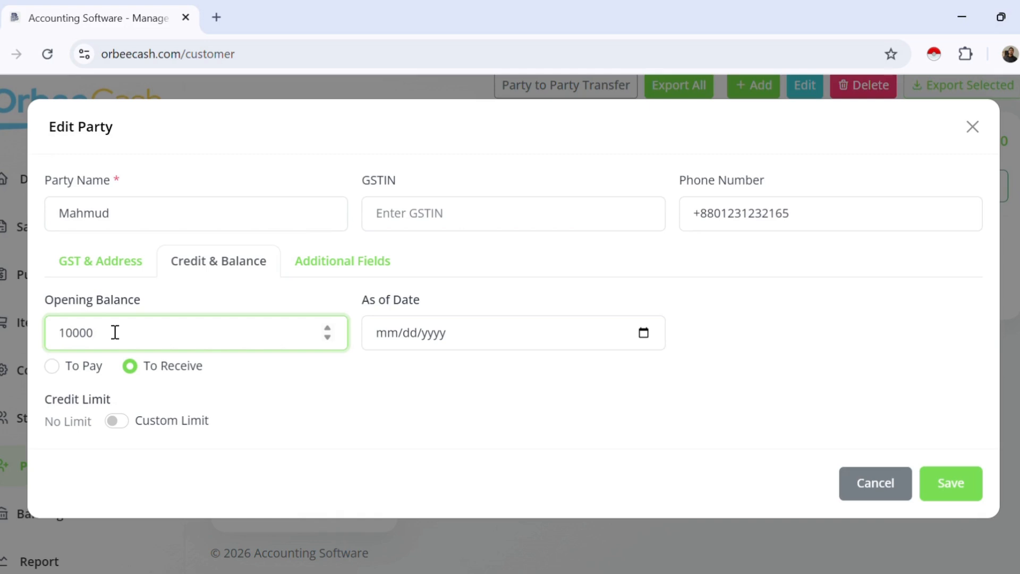
left_click(264, 406)
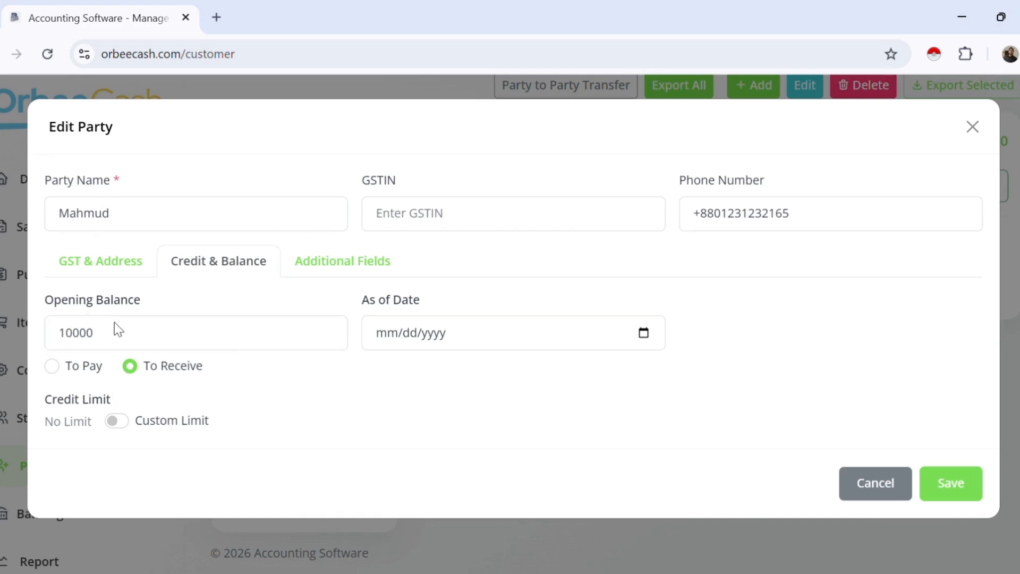
left_click(103, 260)
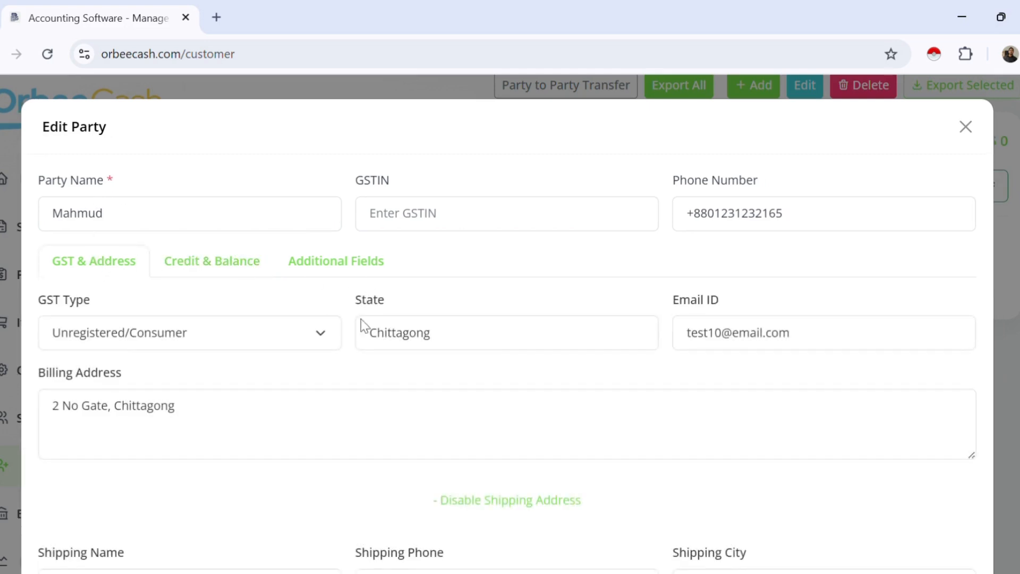
Step: Replace '2 No Gate' with 'Bandar' in the shipping address and save the party
scroll(372, 362, "down", 5)
scroll(136, 435, "up", 3)
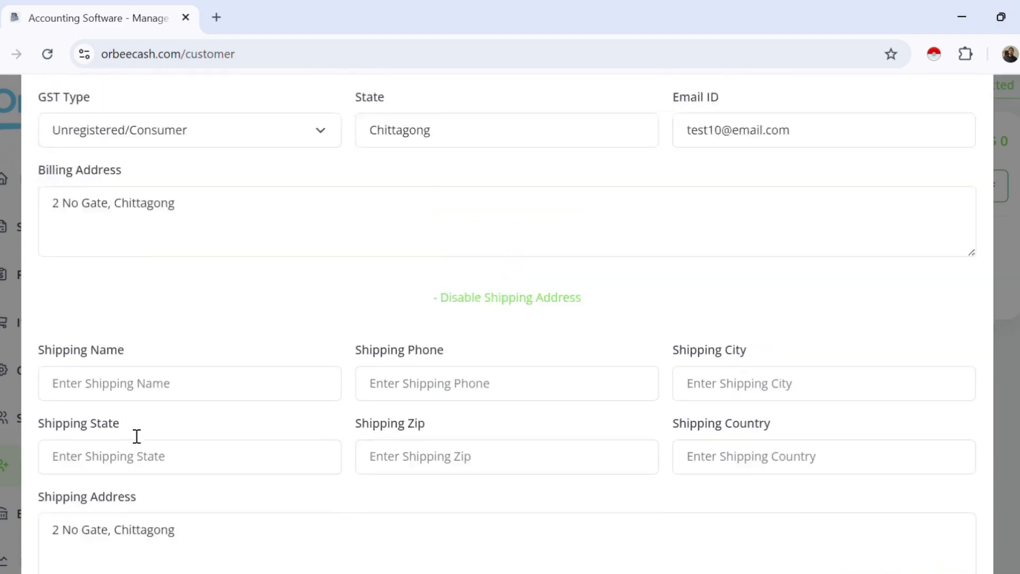
scroll(117, 269, "down", 3)
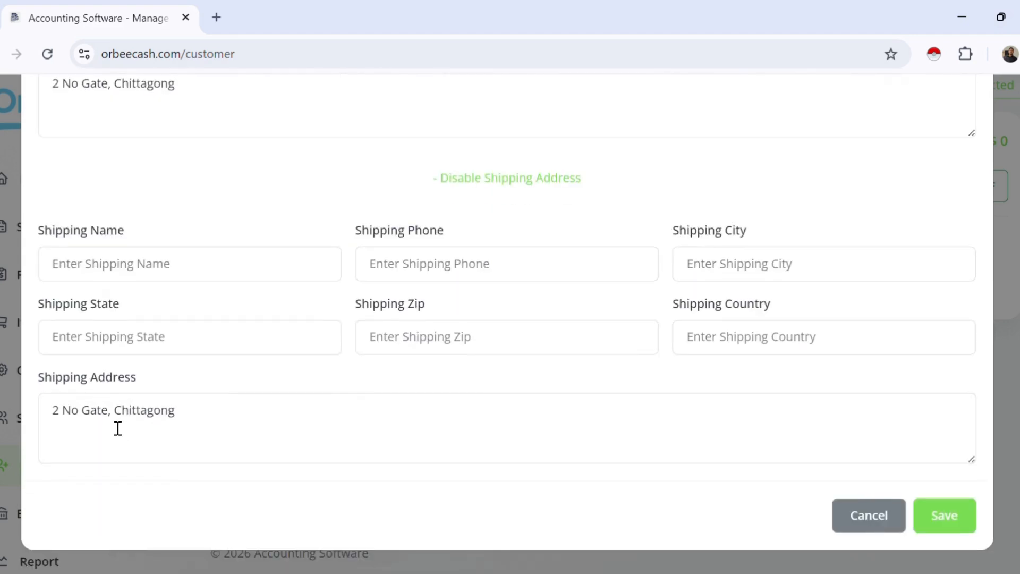
left_click_drag(109, 412, 18, 416)
type("Bandar")
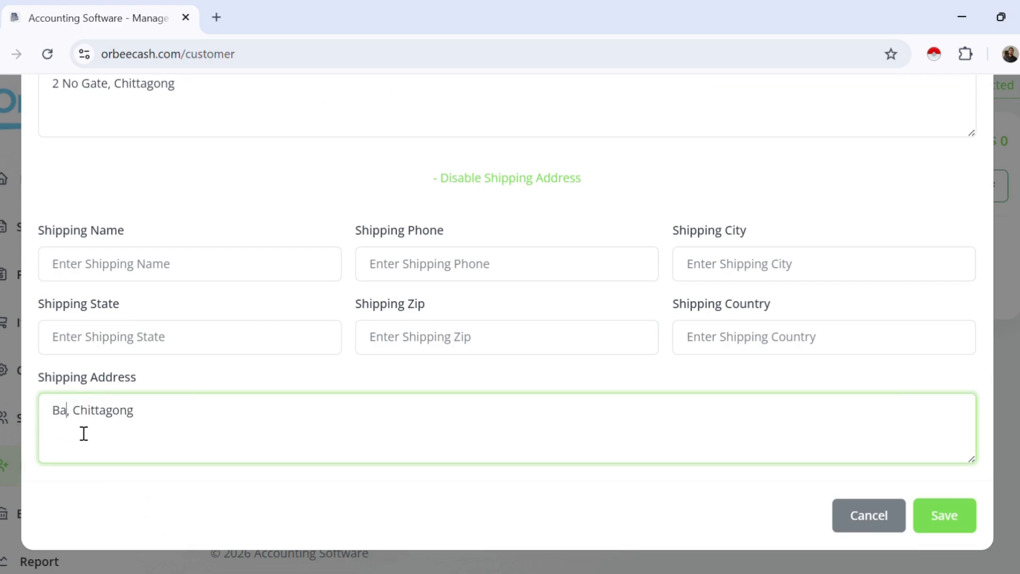
scroll(262, 383, "up", 6)
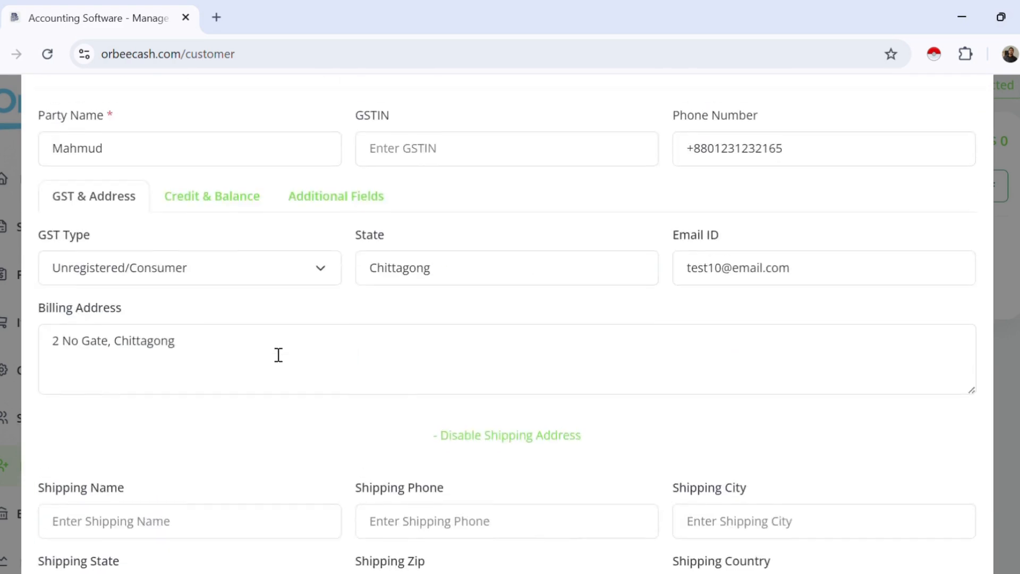
scroll(639, 267, "down", 6)
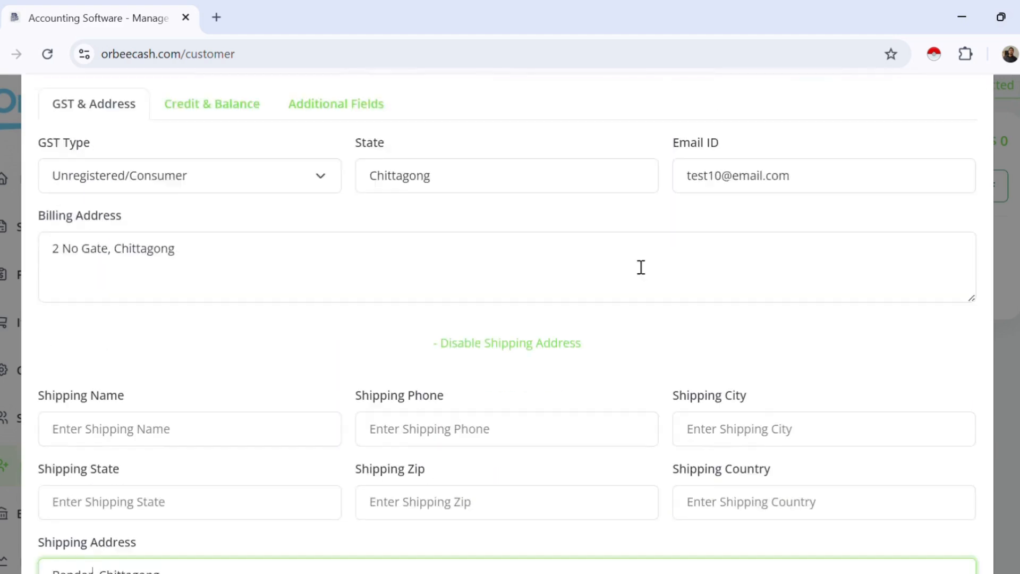
left_click(915, 516)
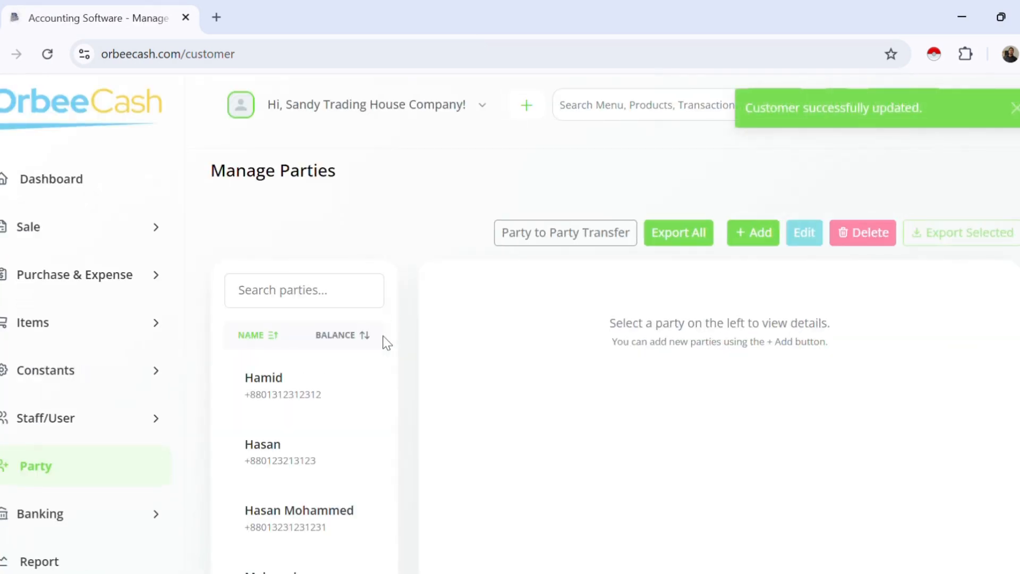
Step: Open another party's details showing its $19,200 balance and recent transactions
scroll(323, 380, "down", 3)
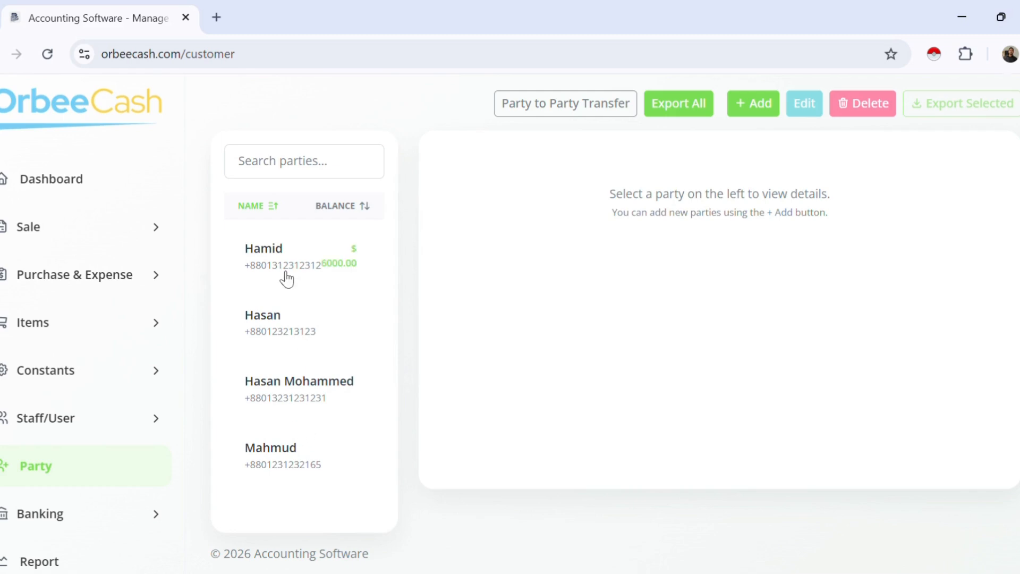
left_click(286, 336)
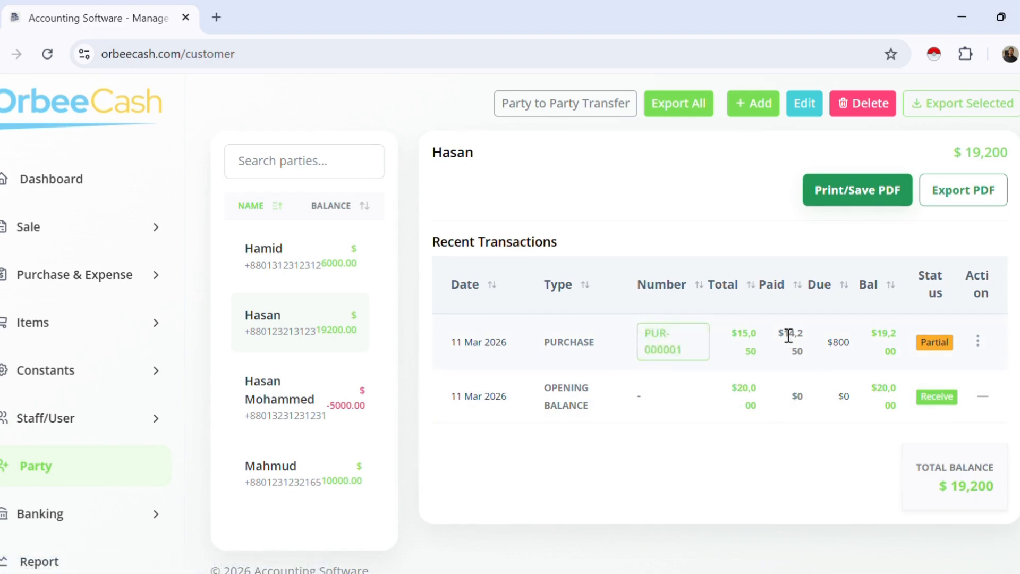
left_click(977, 342)
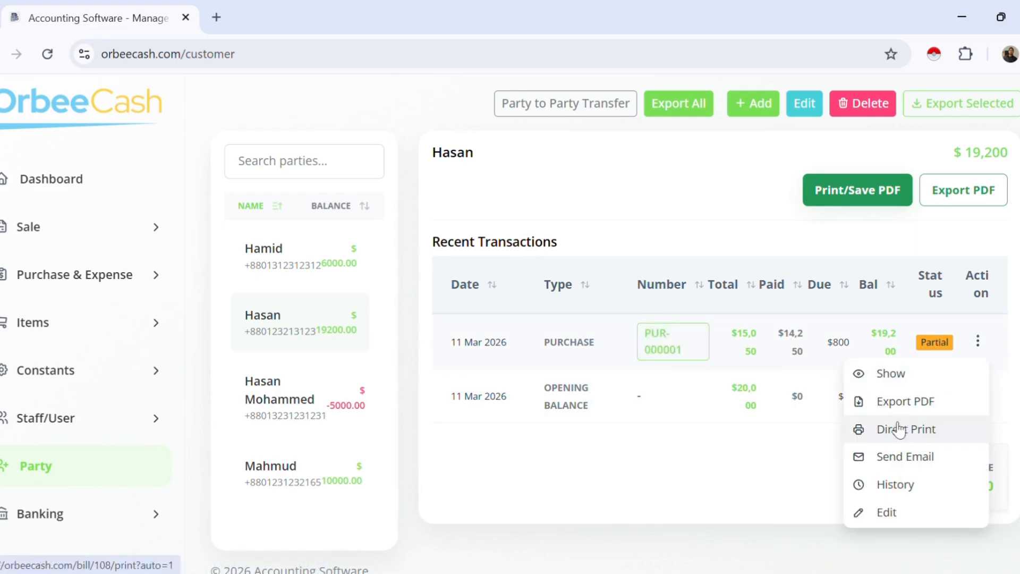
left_click(893, 372)
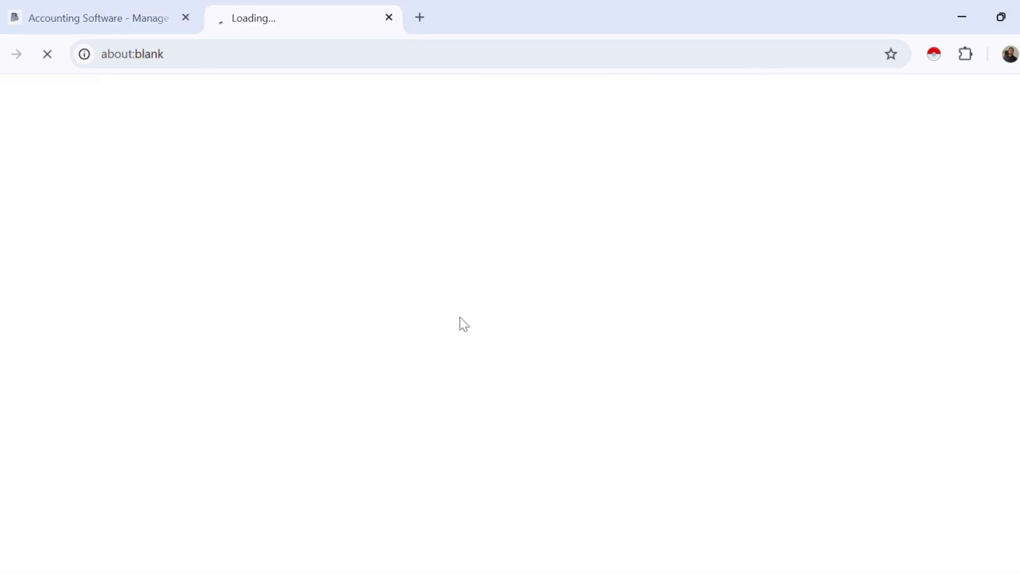
scroll(683, 292, "down", 4)
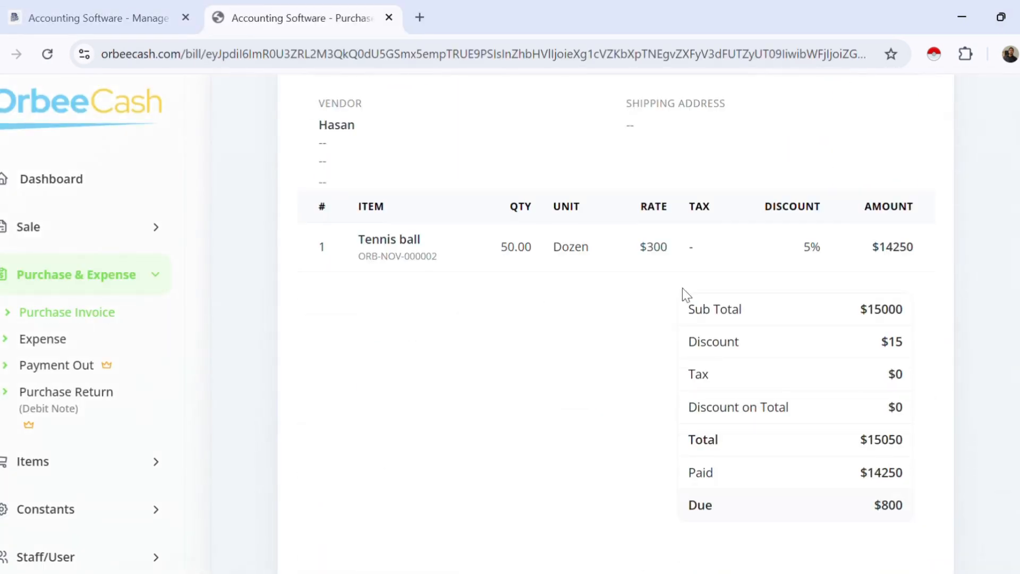
scroll(691, 297, "down", 3)
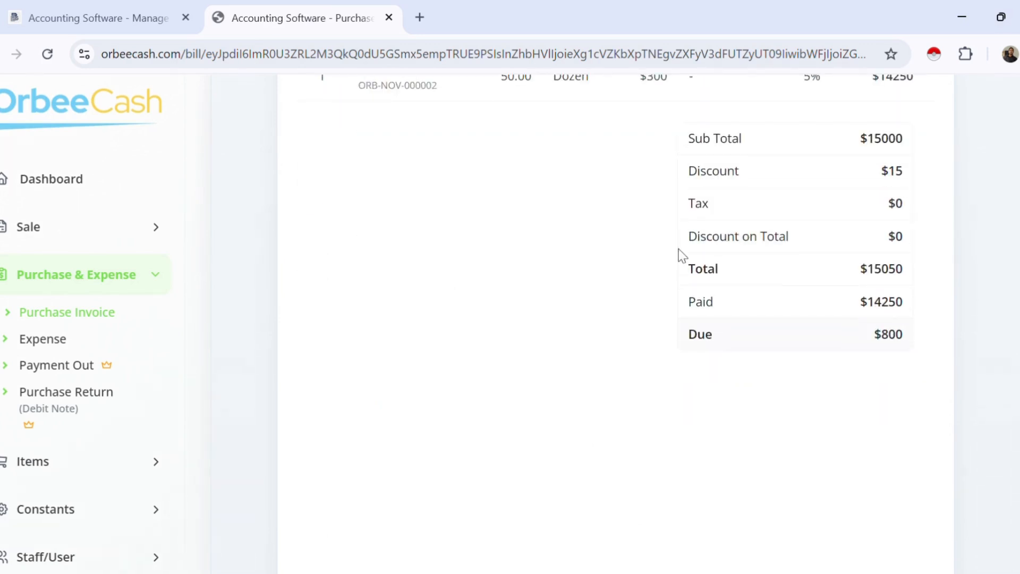
left_click(388, 17)
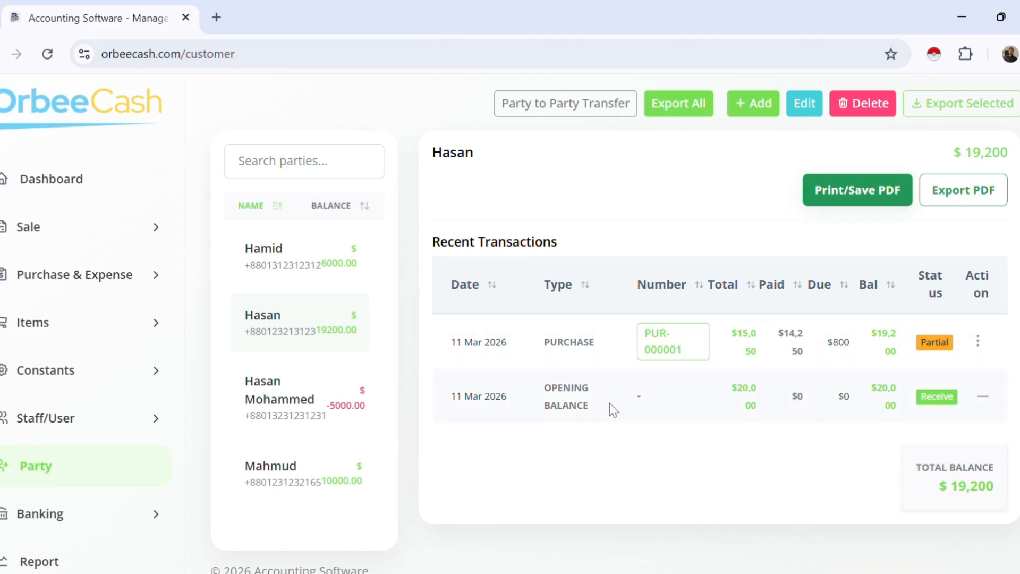
scroll(821, 401, "up", 3)
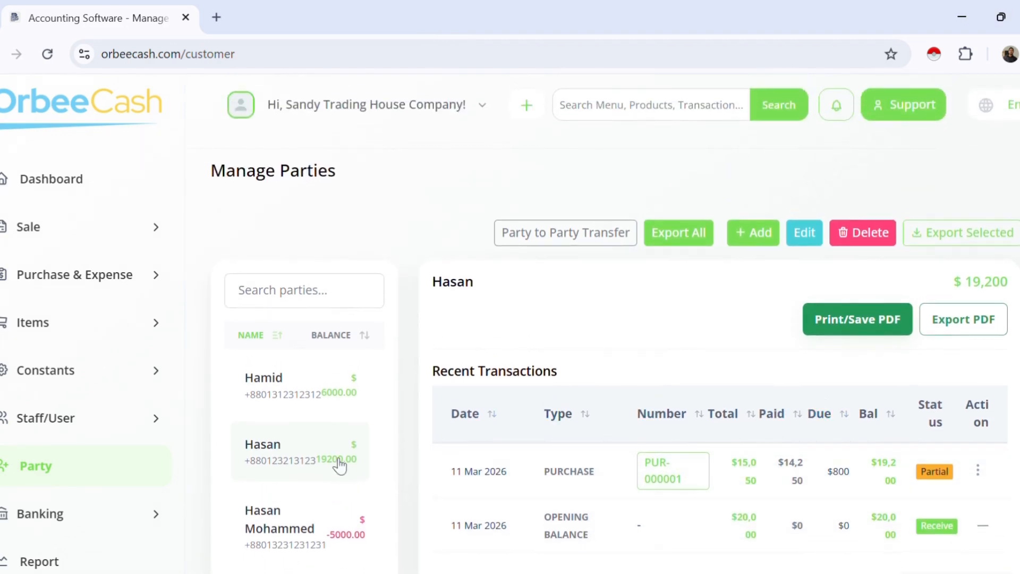